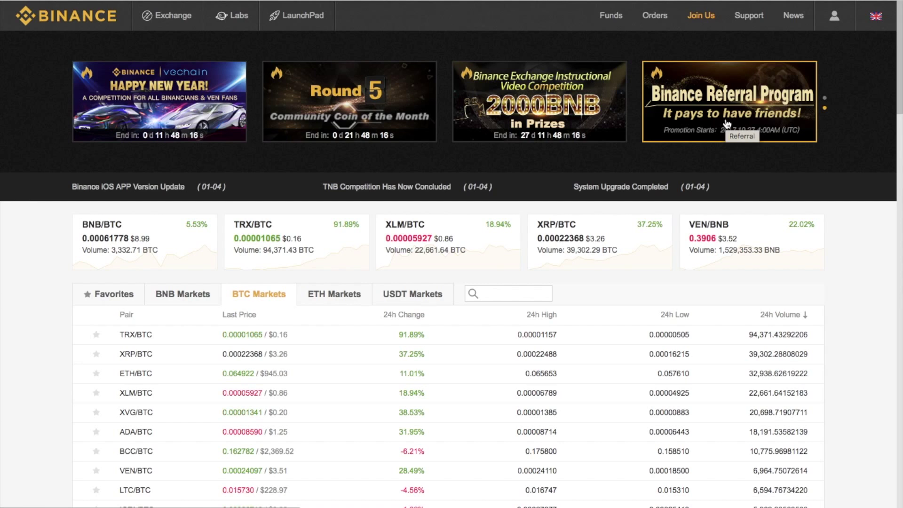
scroll(855, 309, "down", 3)
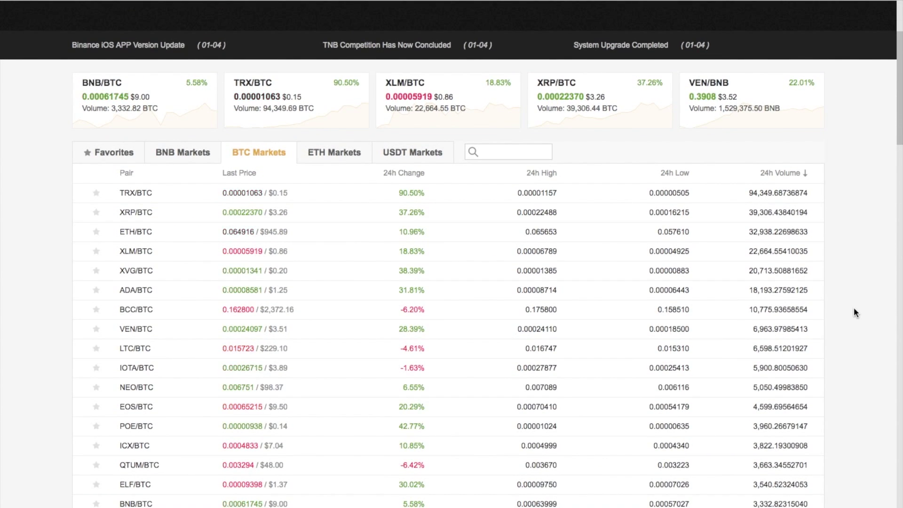
scroll(855, 309, "down", 1)
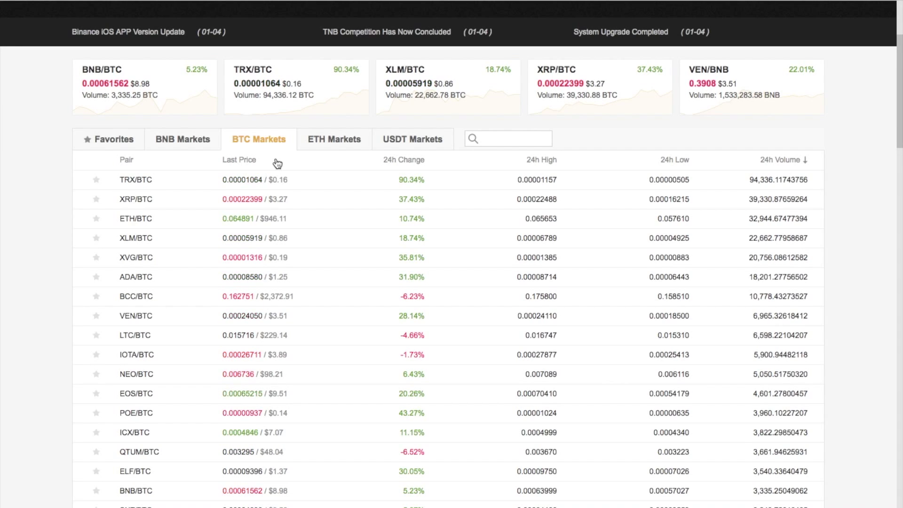
left_click(182, 139)
left_click(253, 142)
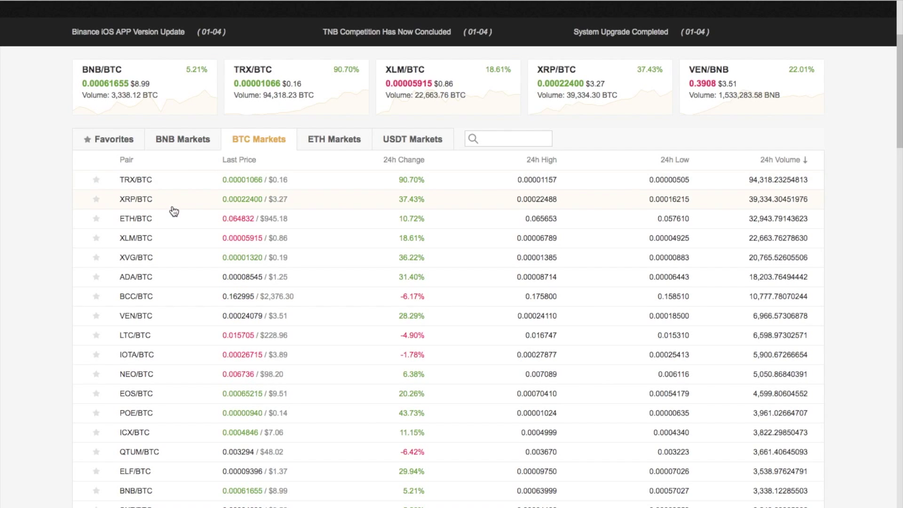
scroll(174, 211, "down", 10)
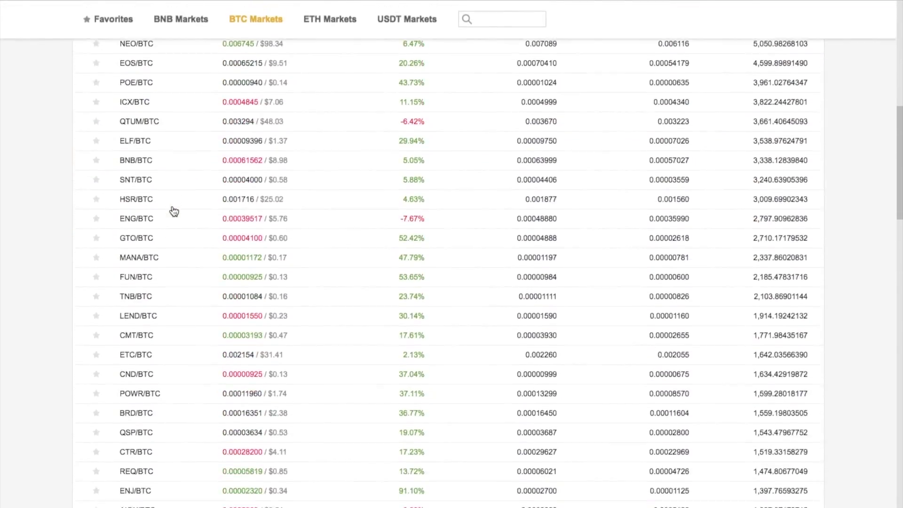
scroll(174, 212, "down", 20)
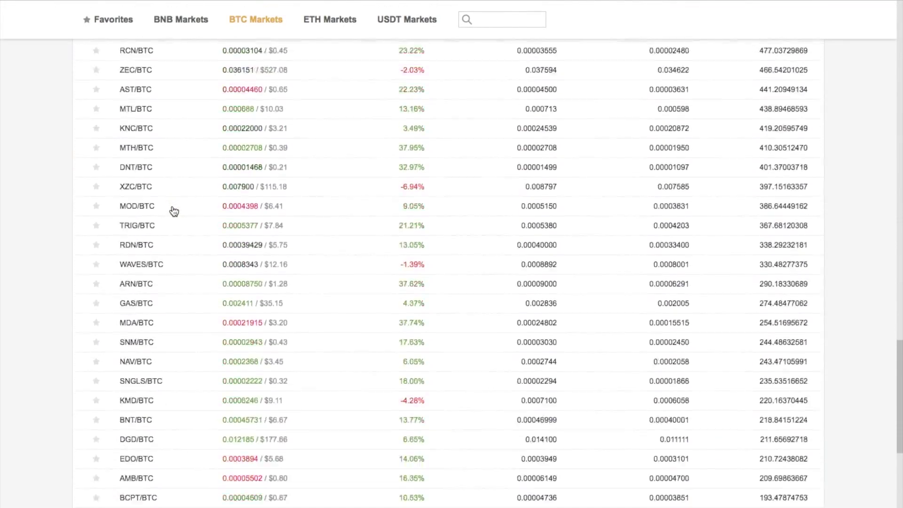
scroll(173, 212, "down", 5)
scroll(174, 209, "up", 10)
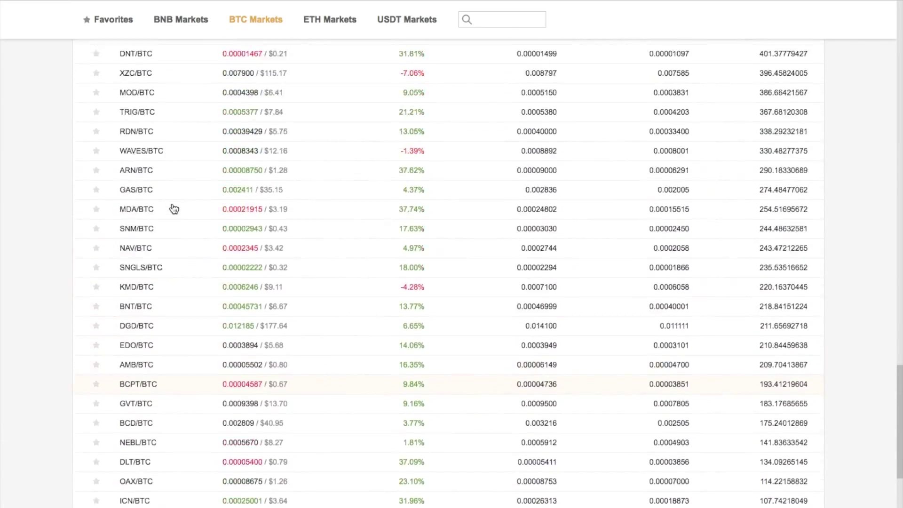
scroll(173, 209, "up", 20)
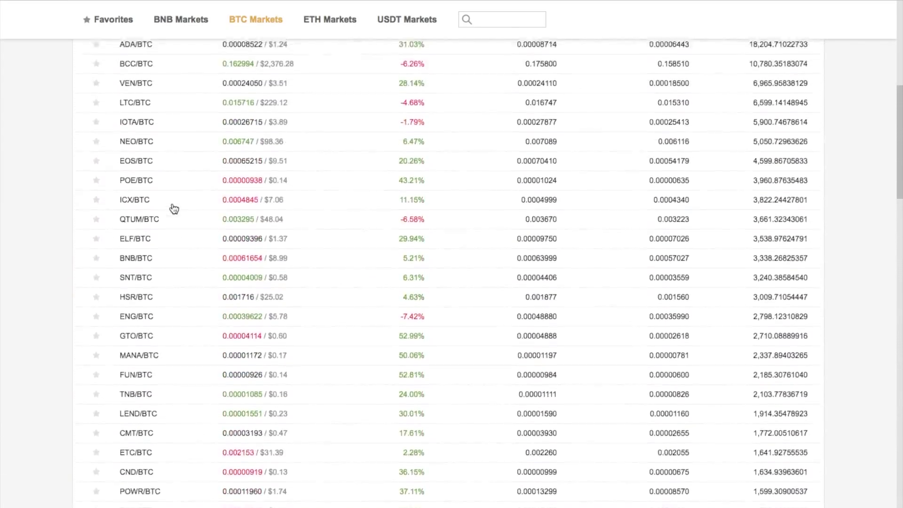
scroll(174, 208, "up", 3)
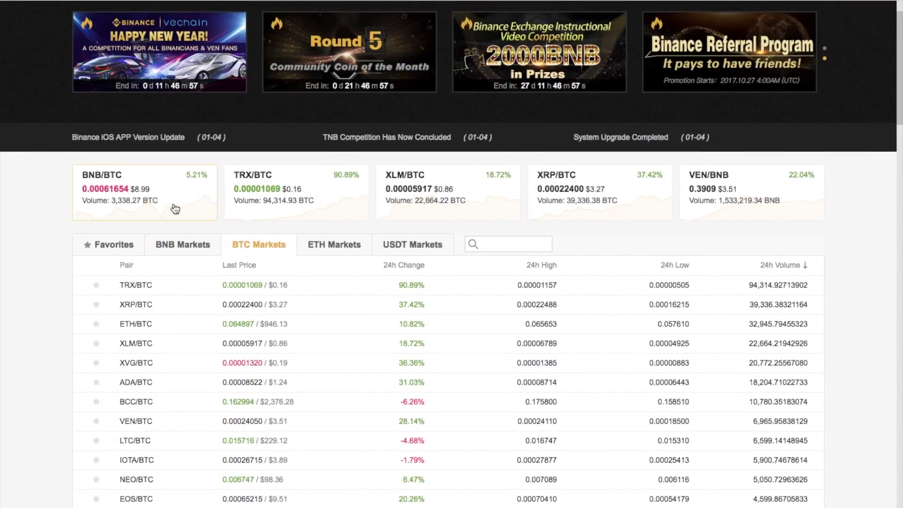
left_click(335, 247)
scroll(309, 355, "down", 12)
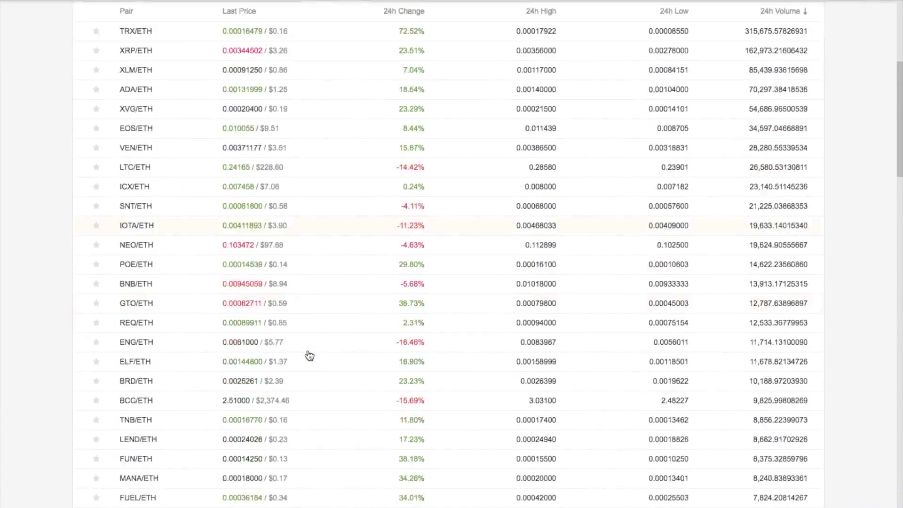
scroll(309, 355, "down", 18)
scroll(309, 355, "up", 17)
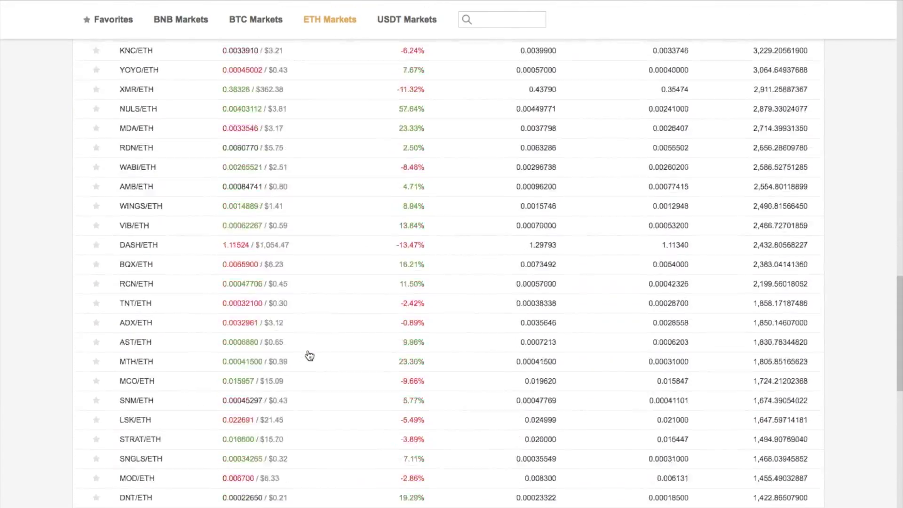
scroll(309, 355, "up", 13)
left_click(426, 293)
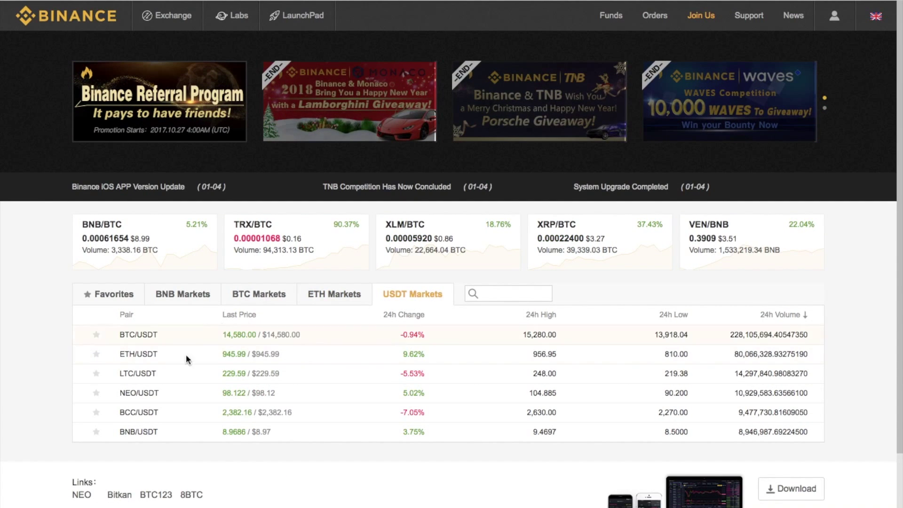
scroll(292, 301, "down", 2)
left_click(264, 229)
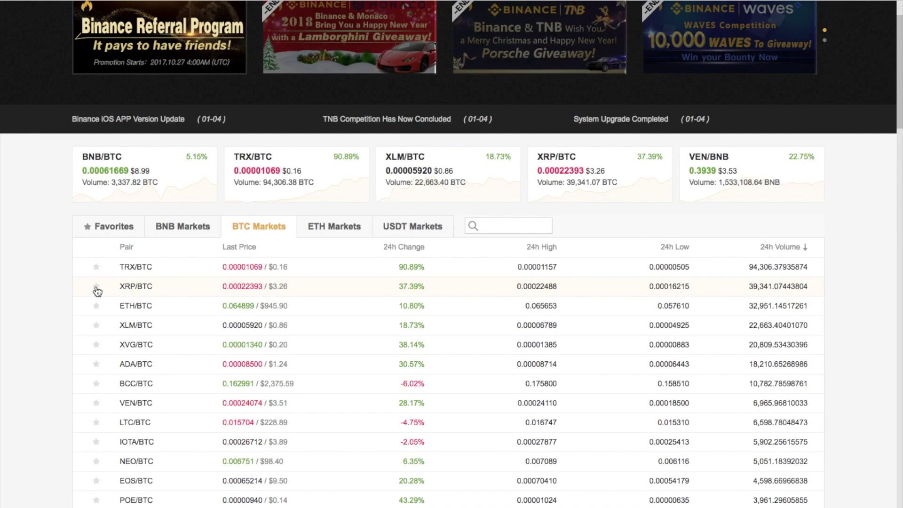
- Star the XRP/BTC pair and confirm it shows in the Favorites list
left_click(96, 288)
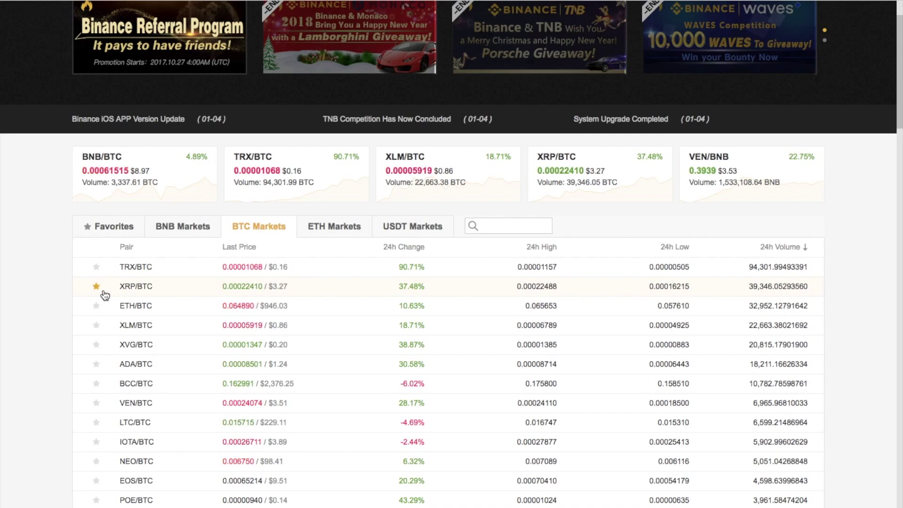
left_click(113, 228)
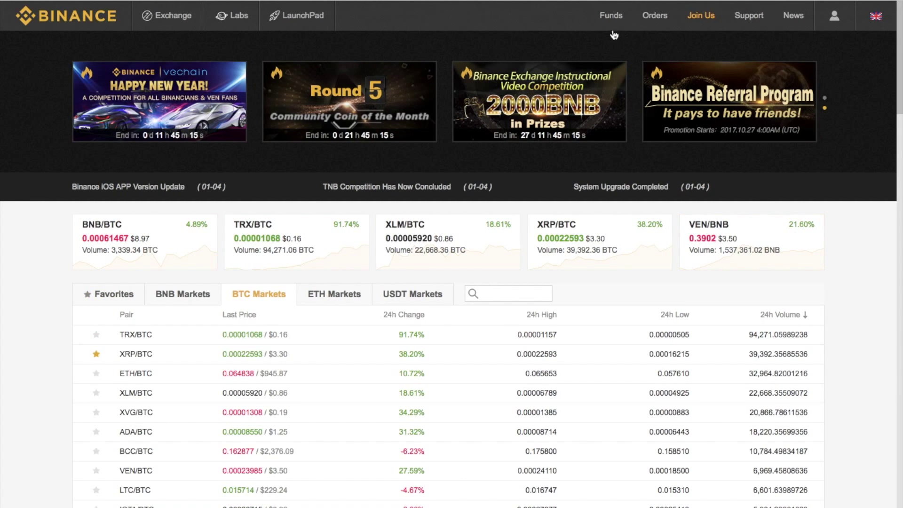
- Go to Funds > Deposits & Withdrawals and display the ETH deposit address and its QR code
mouse_move(614, 27)
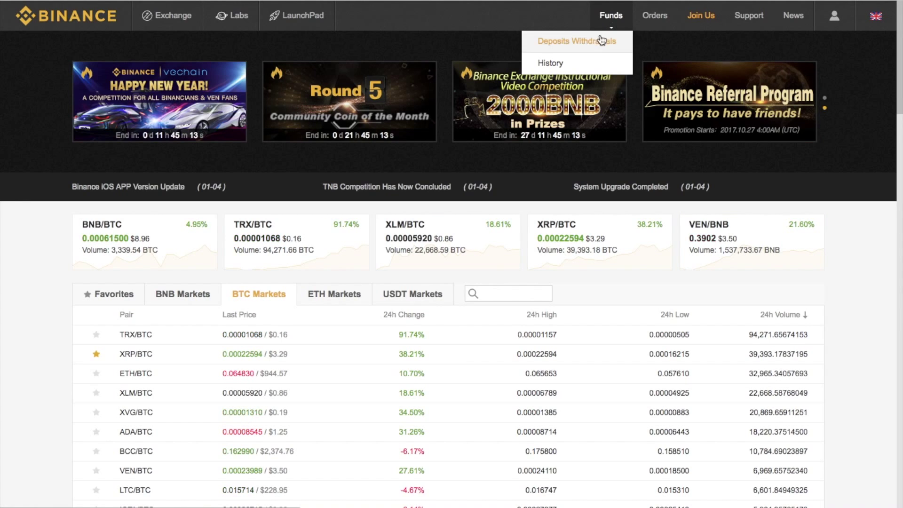
left_click(600, 42)
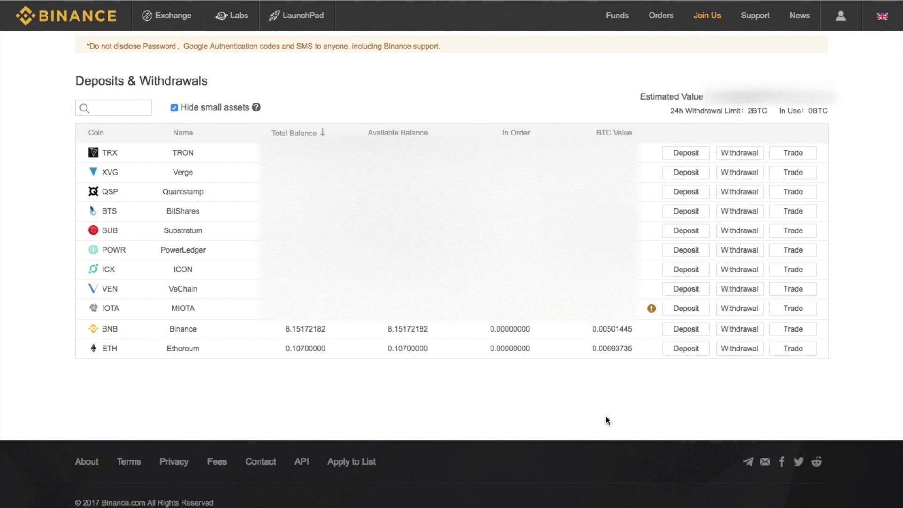
left_click(692, 351)
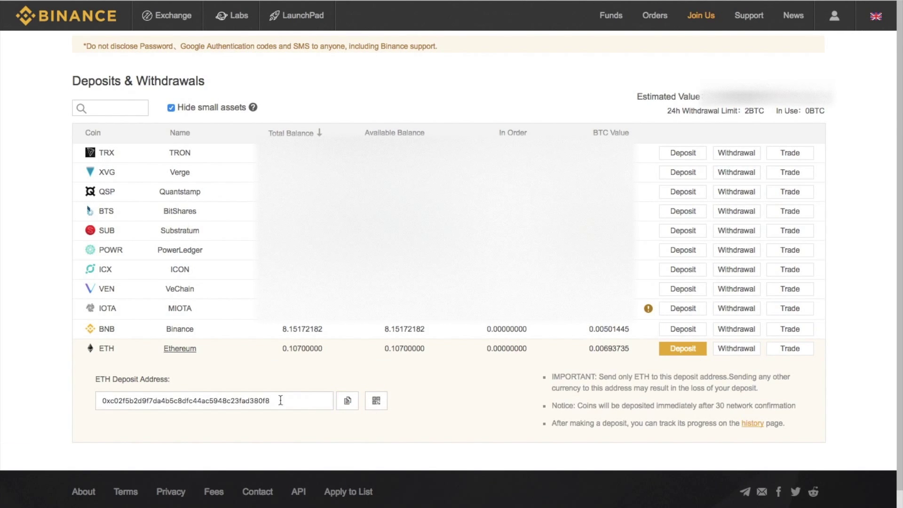
left_click(379, 402)
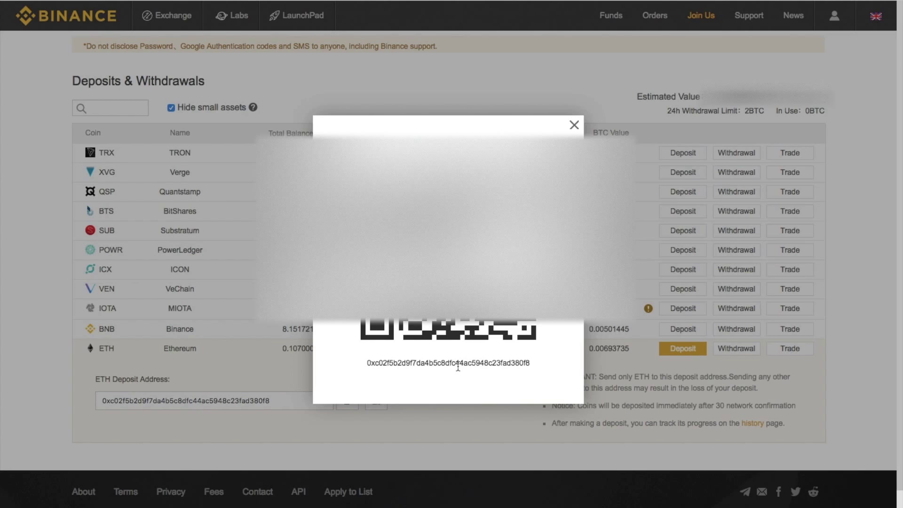
left_click(462, 404)
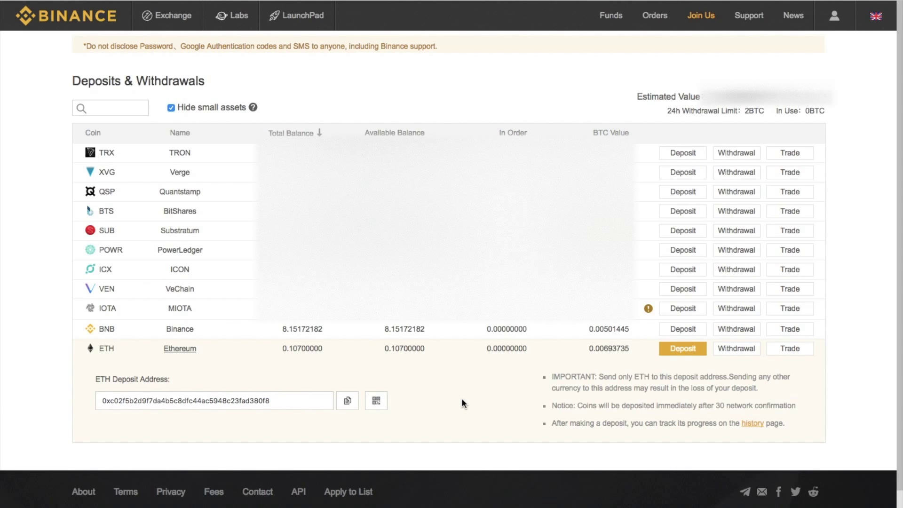
- Fill the ETH withdrawal form with the full 0.107 ETH balance, showing 0.01 fee and 0.097 received
left_click(734, 350)
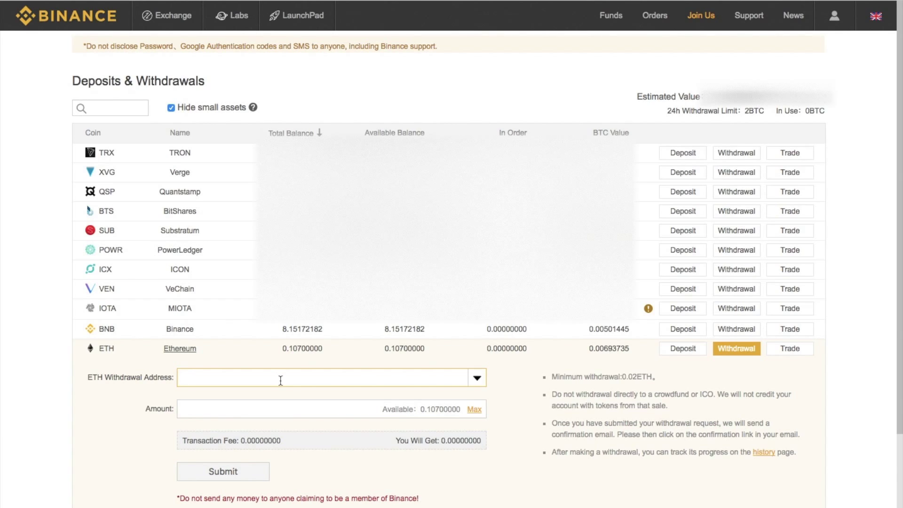
left_click(474, 410)
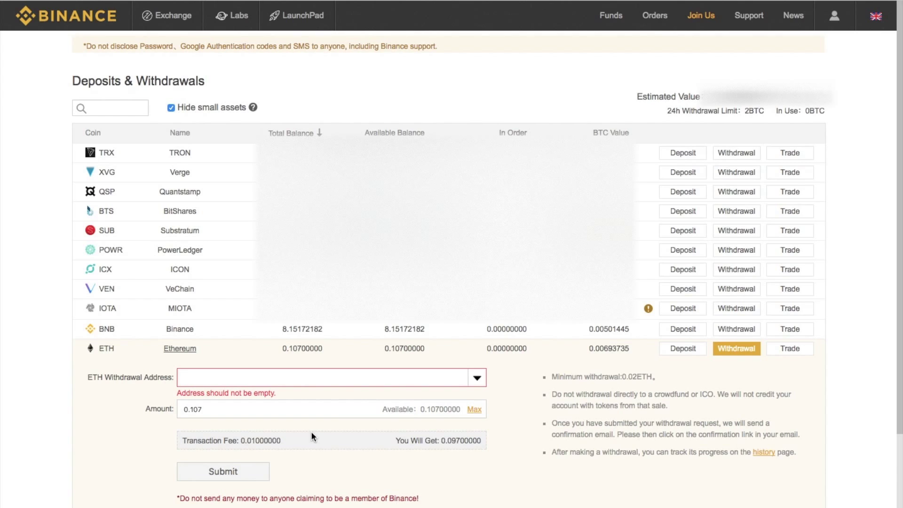
mouse_move(654, 17)
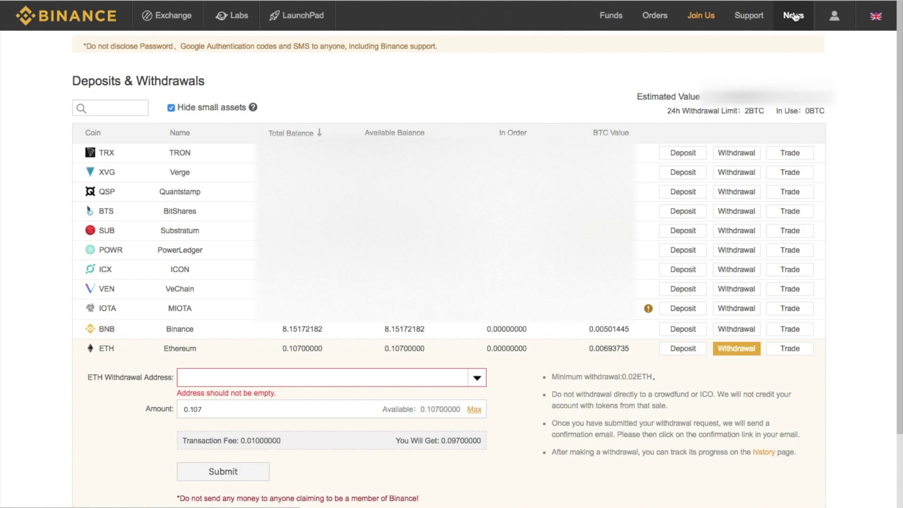
- Visit the News announcements page, then head back toward the exchange home page
left_click(794, 17)
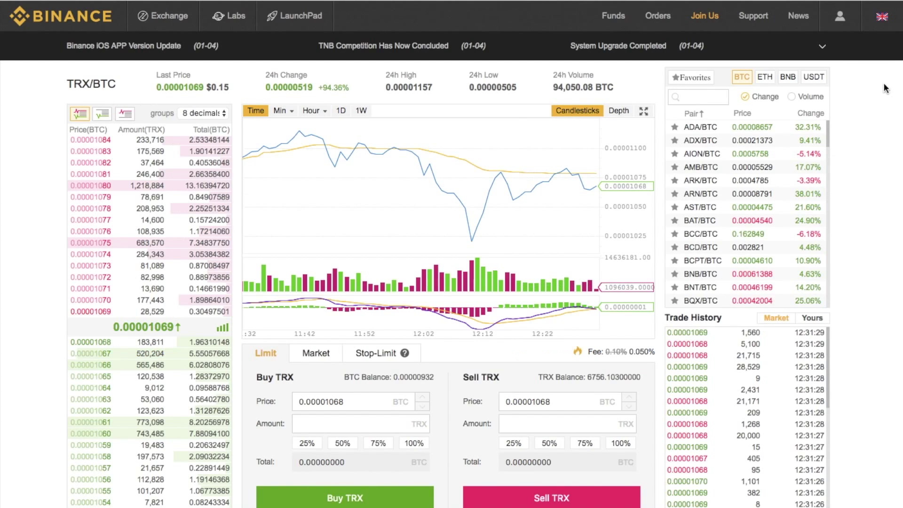
mouse_move(883, 19)
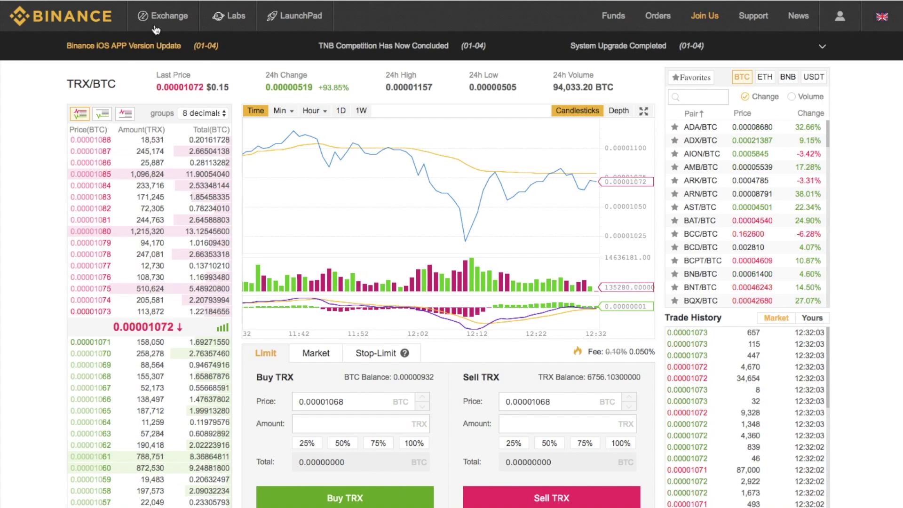
mouse_move(179, 17)
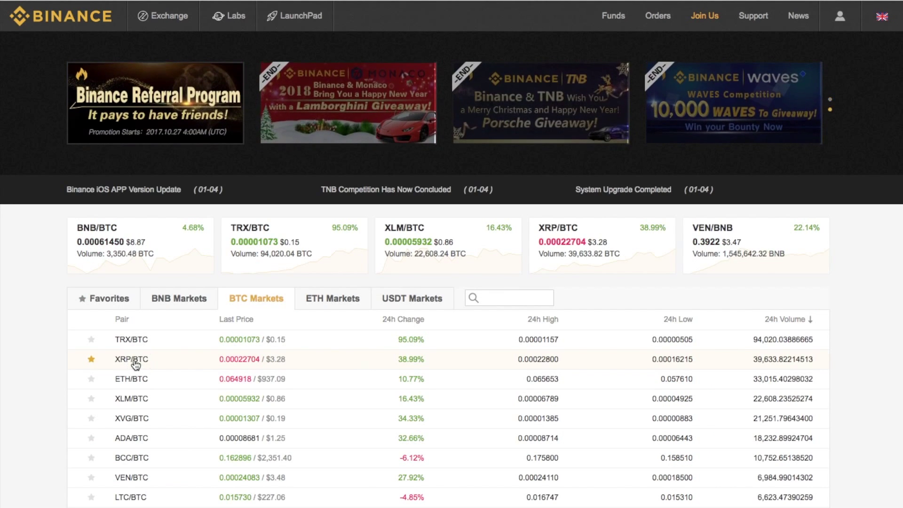
- Open the XRP/BTC trading page and try the Market and Stop-Limit order form types
left_click(132, 359)
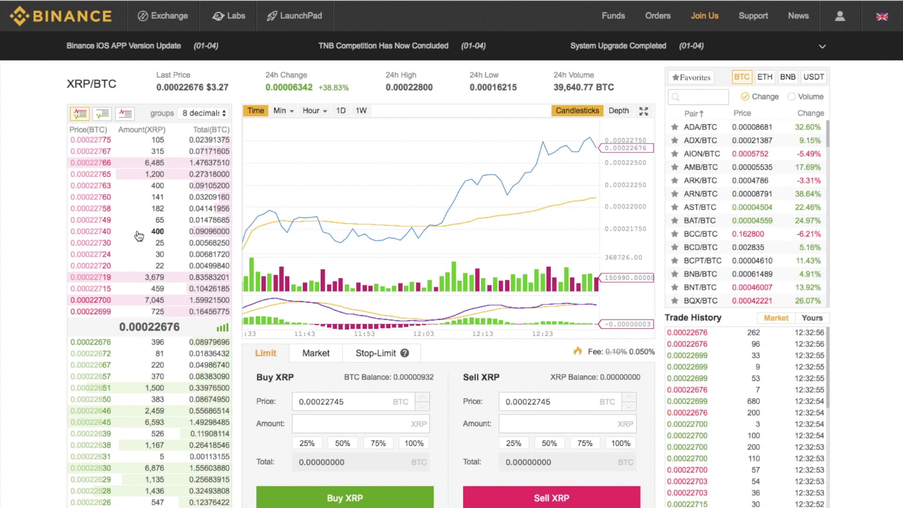
scroll(4, 367, "down", 2)
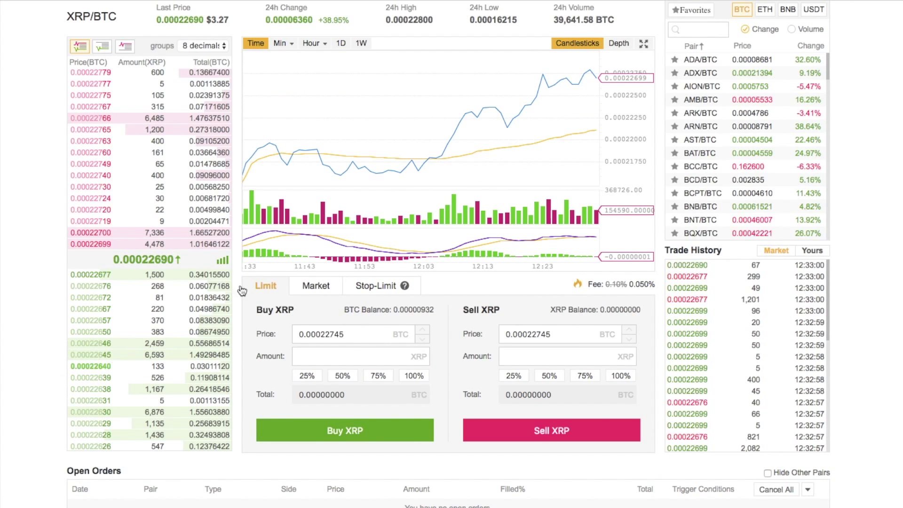
scroll(305, 141, "up", 2)
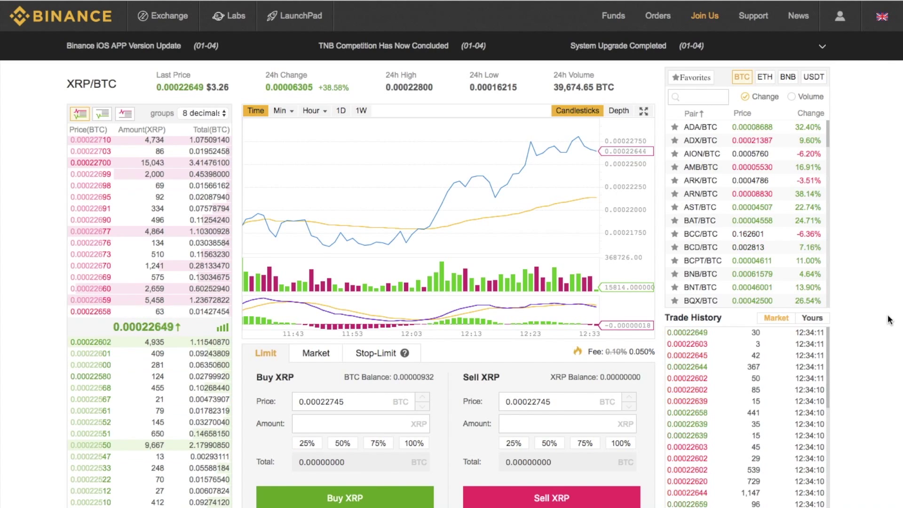
scroll(889, 320, "down", 3)
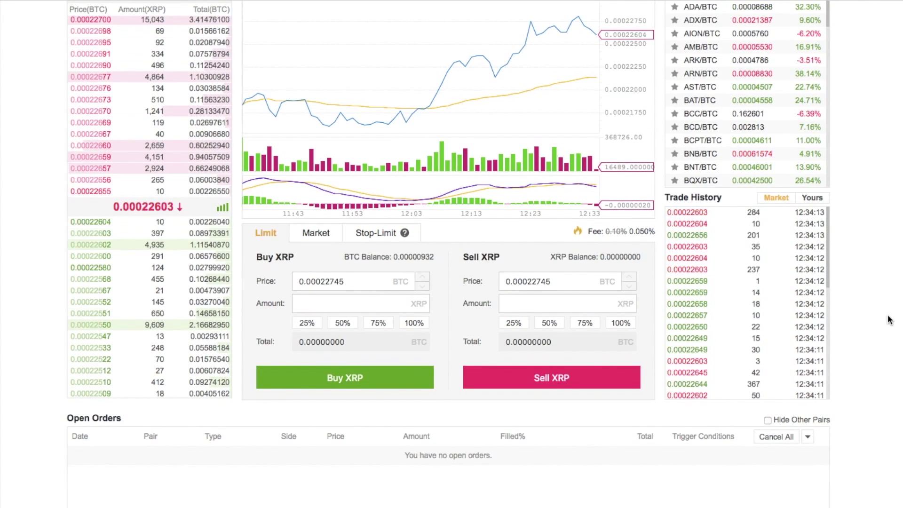
left_click(312, 235)
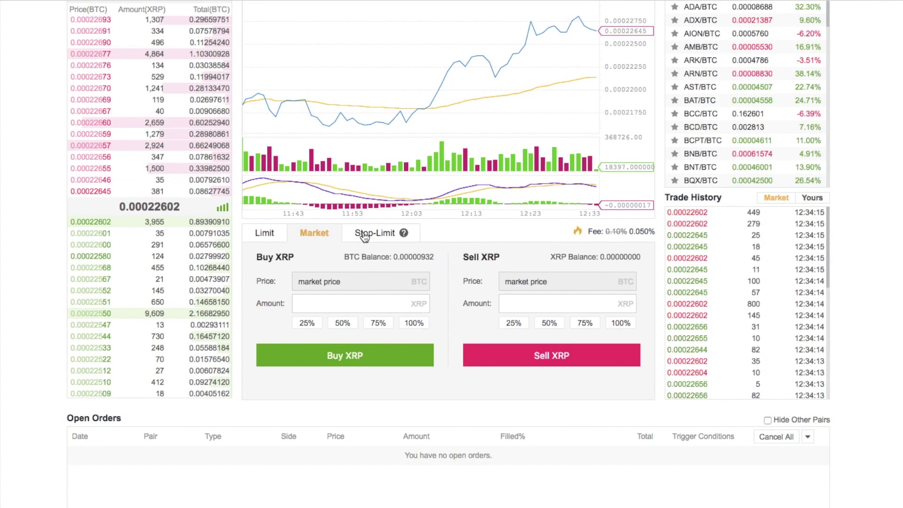
left_click(374, 233)
left_click(313, 232)
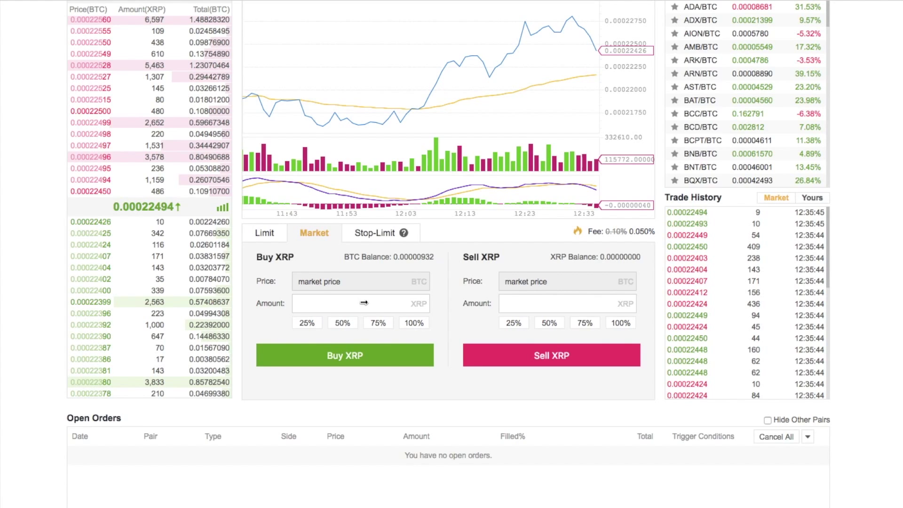
- Try the buy and sell amount fields with a 50% sell amount, then switch to Limit orders
left_click(371, 302)
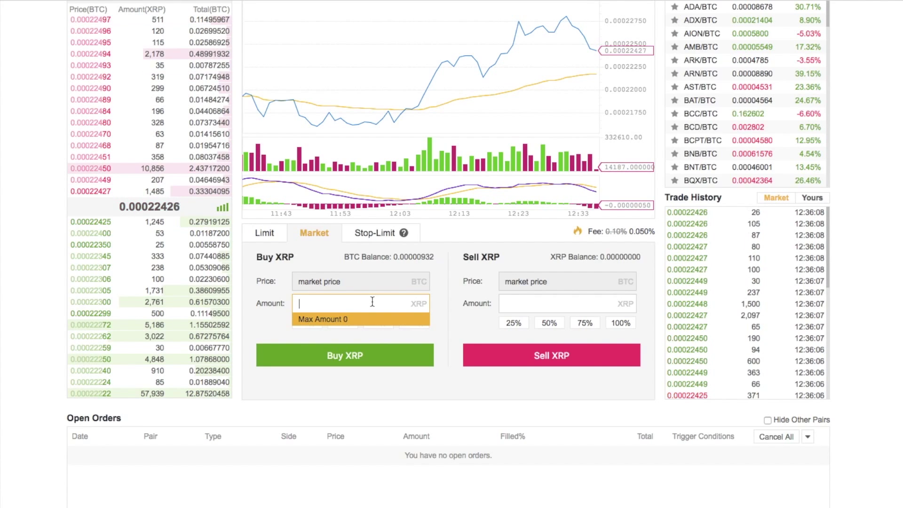
left_click(542, 303)
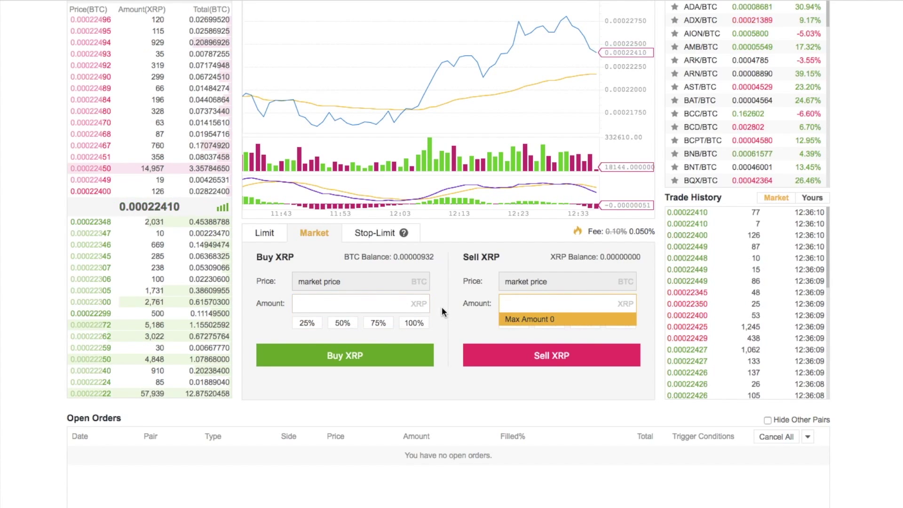
left_click(549, 329)
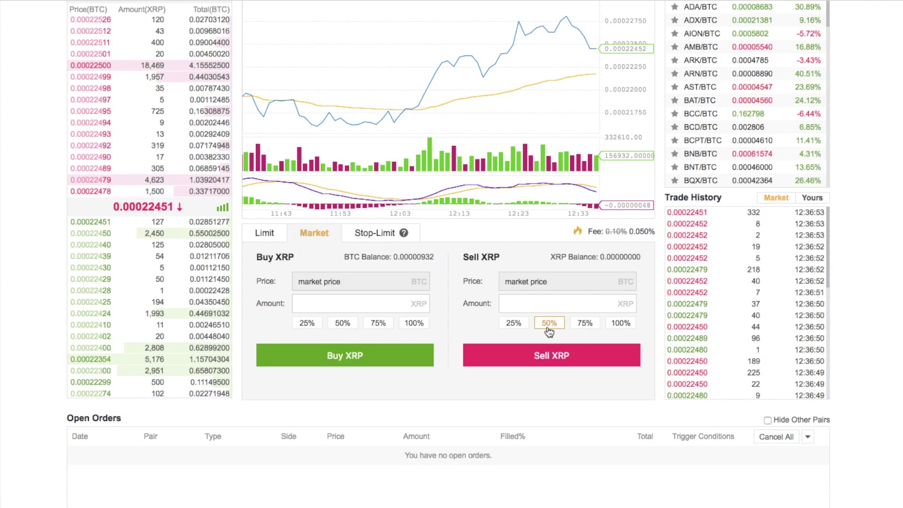
left_click(266, 234)
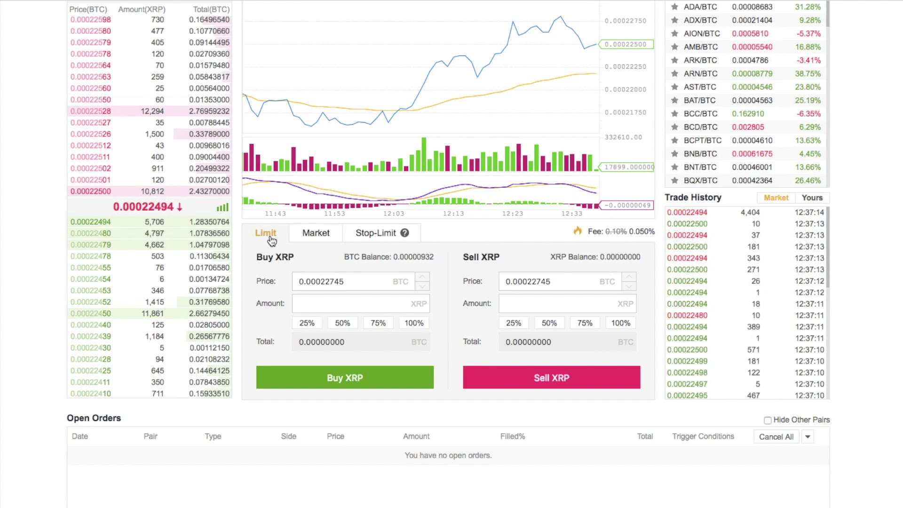
left_click(329, 304)
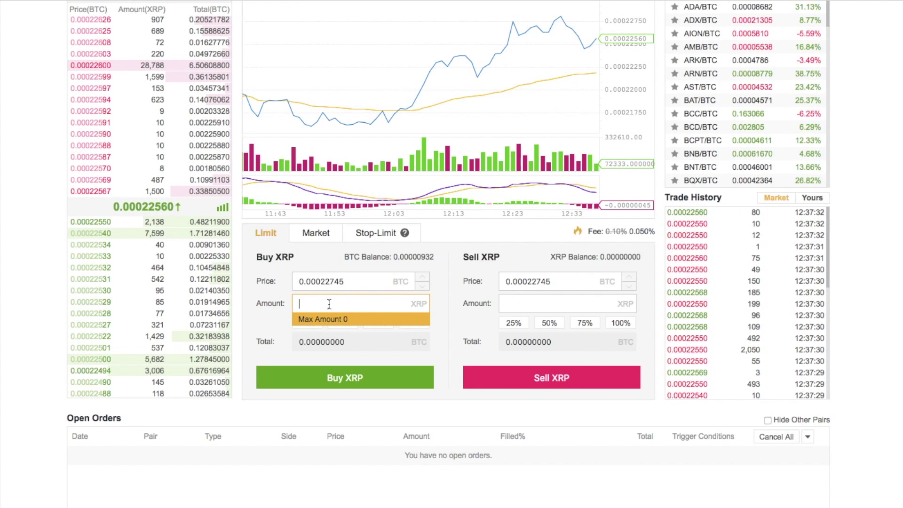
- Leave the buy amount field and select the Stop-Limit order type
left_click(274, 321)
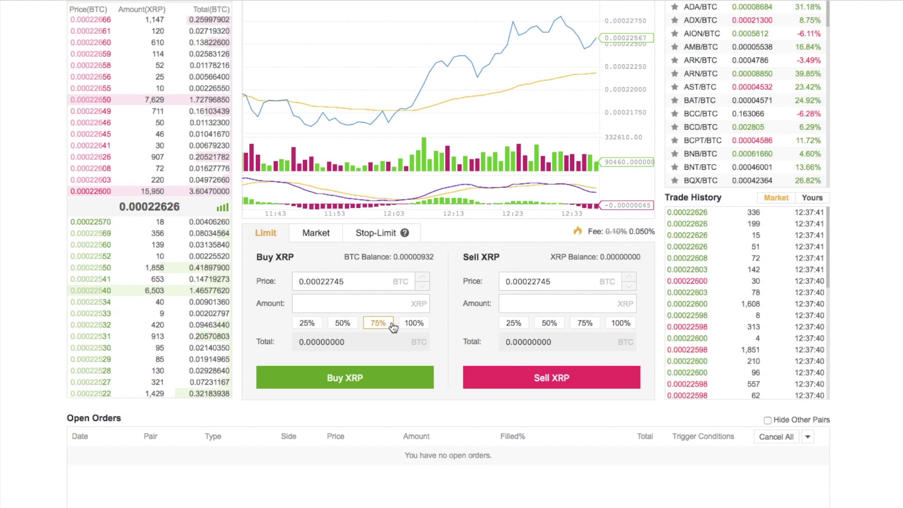
left_click(375, 233)
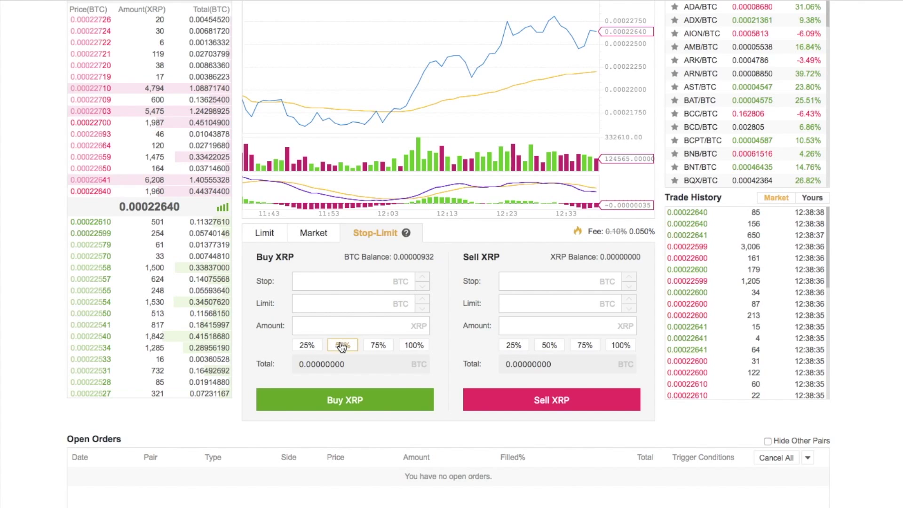
scroll(384, 330, "down", 5)
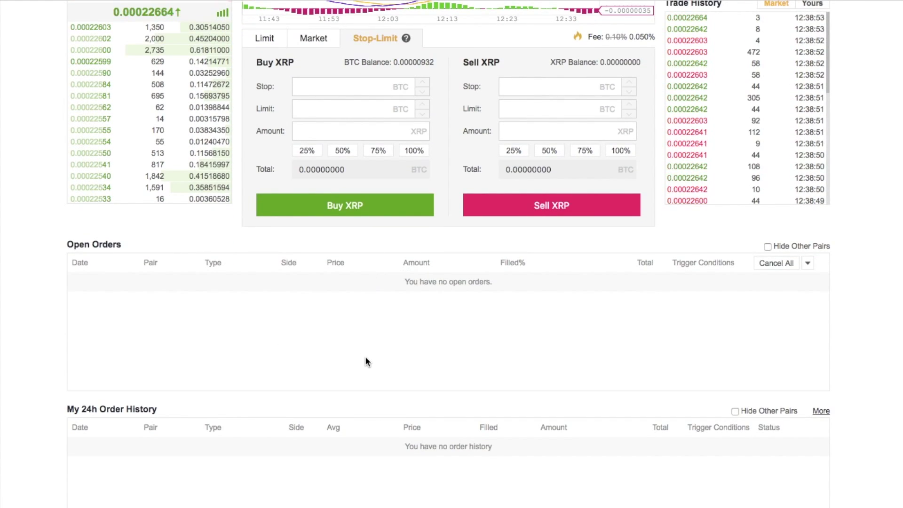
scroll(367, 362, "down", 3)
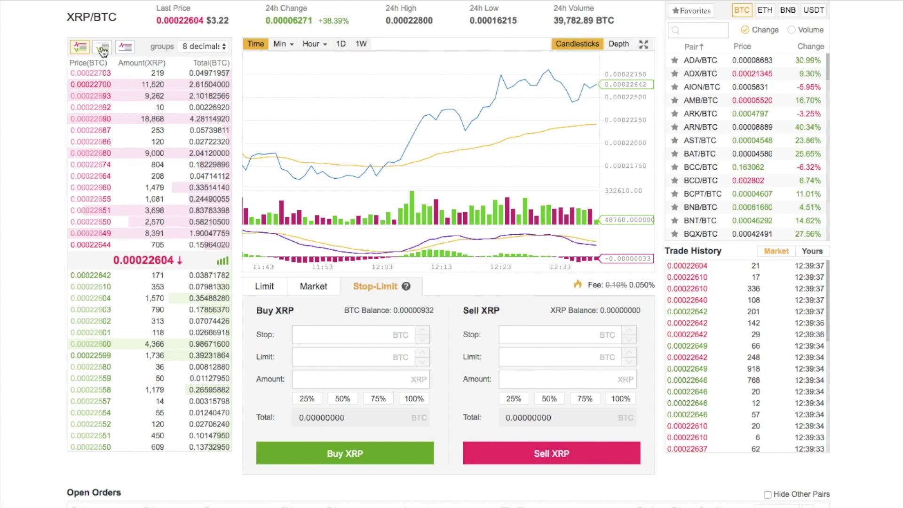
- Toggle the order book between bids-only and asks-only views, ending on buy orders only
left_click(102, 48)
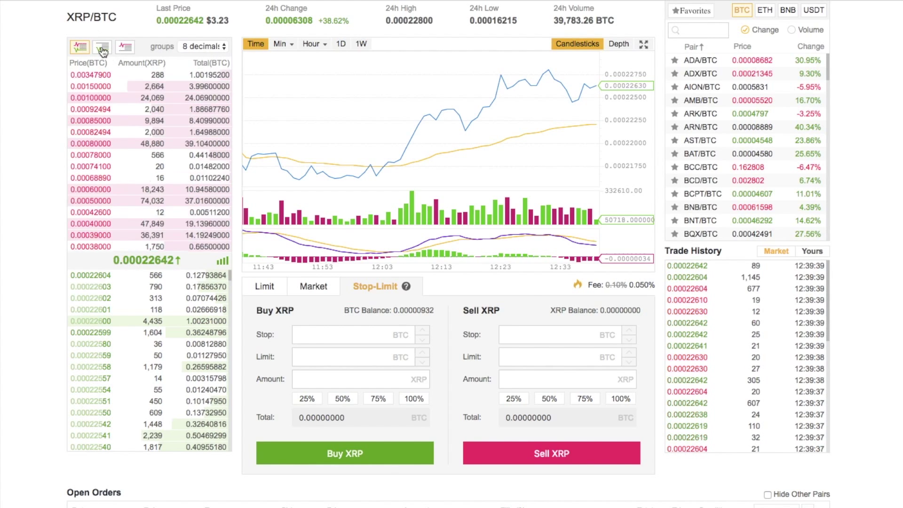
left_click(125, 47)
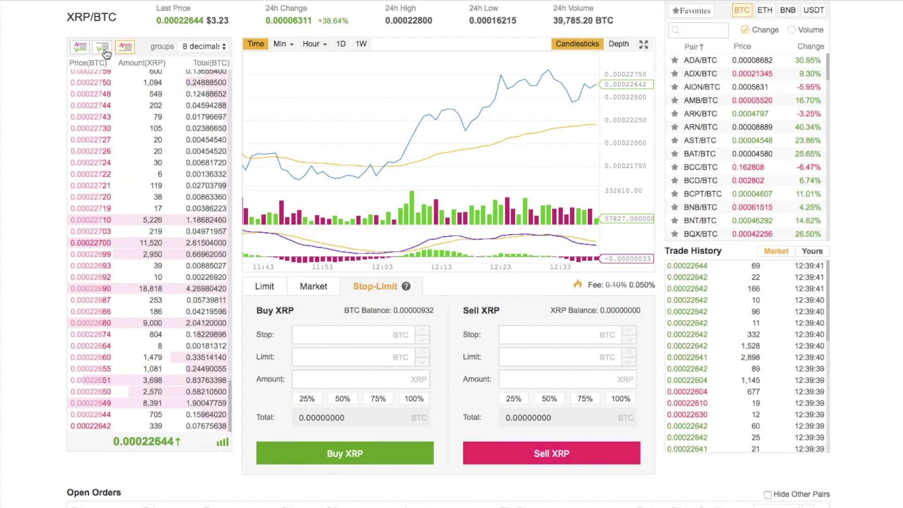
left_click(111, 48)
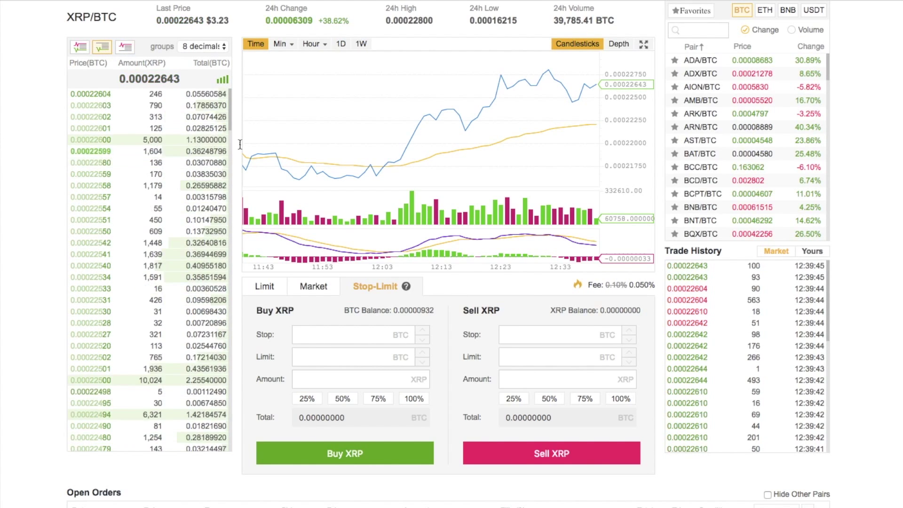
- Browse the Favorites and ETH pair lists, ending on the BNB-quoted pairs starting with ADX/BNB
scroll(875, 176, "up", 2)
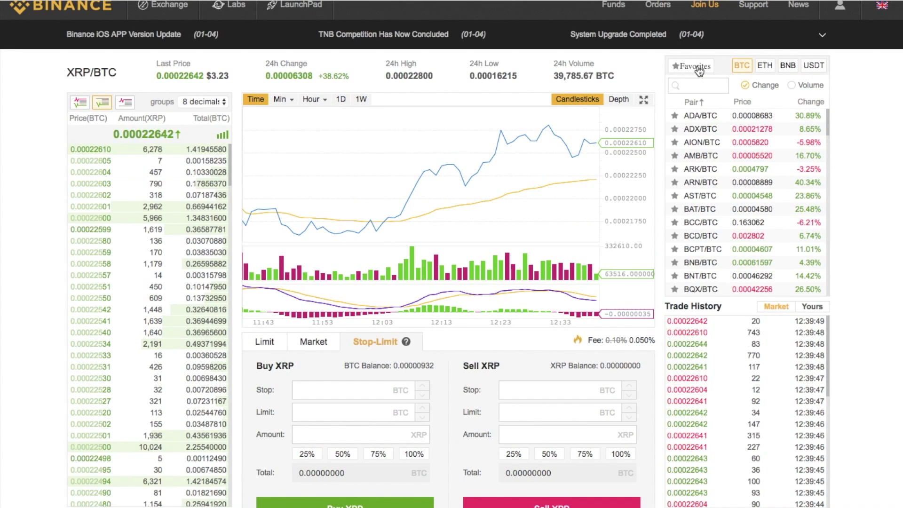
left_click(699, 69)
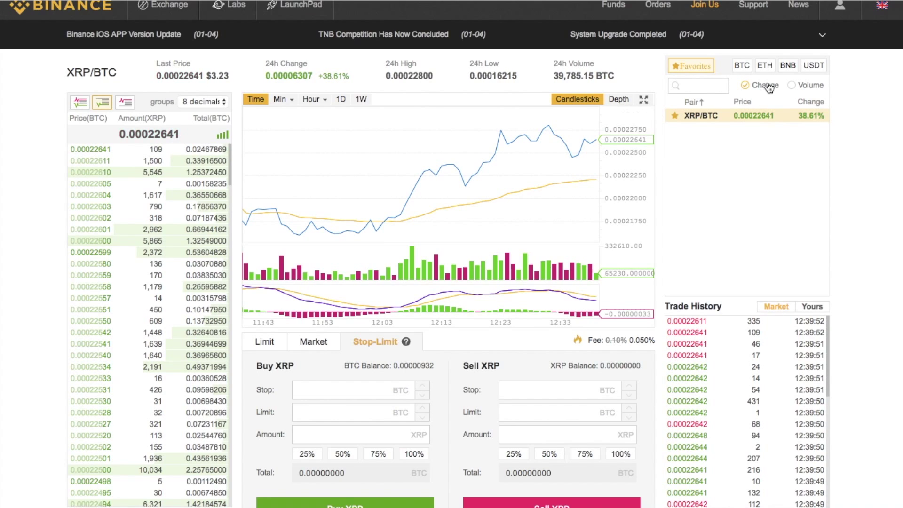
left_click(766, 66)
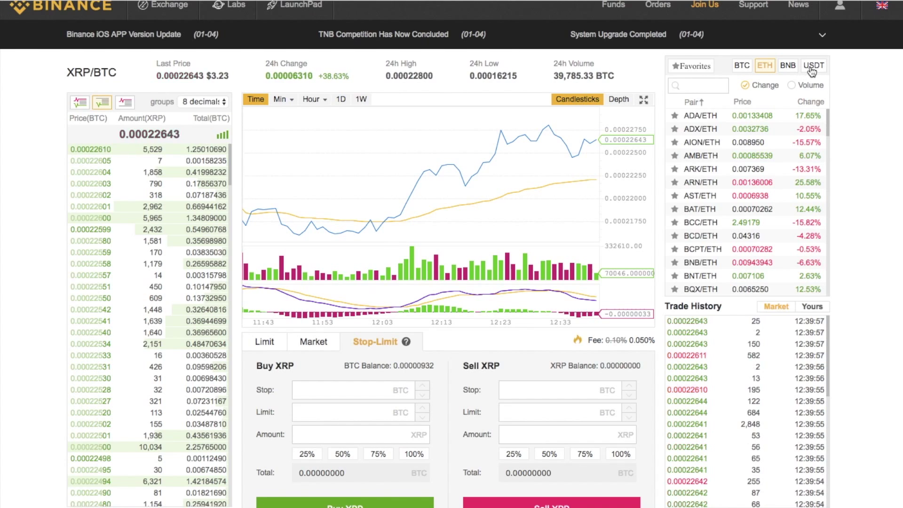
left_click(788, 66)
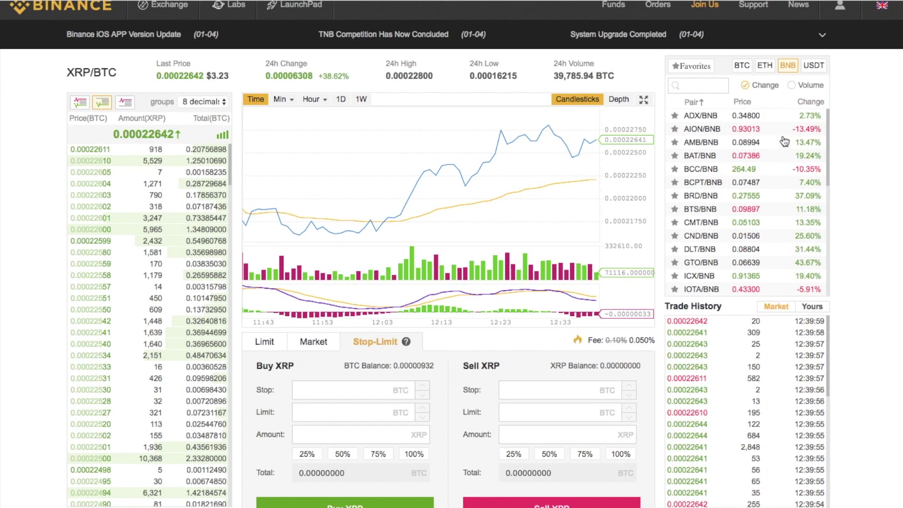
scroll(877, 271, "up", 1)
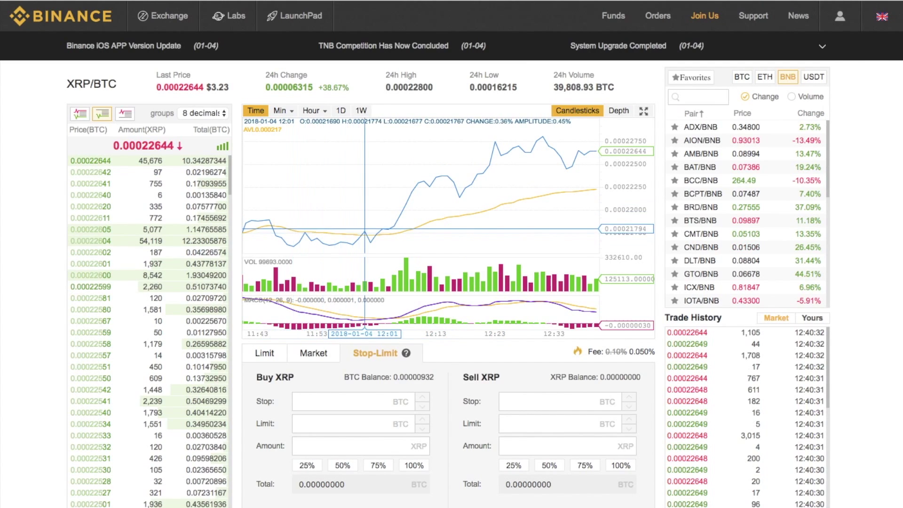
- Cycle the chart through Min, Hour, 1D and 1W back to Time line, then open Support FAQ
left_click(281, 111)
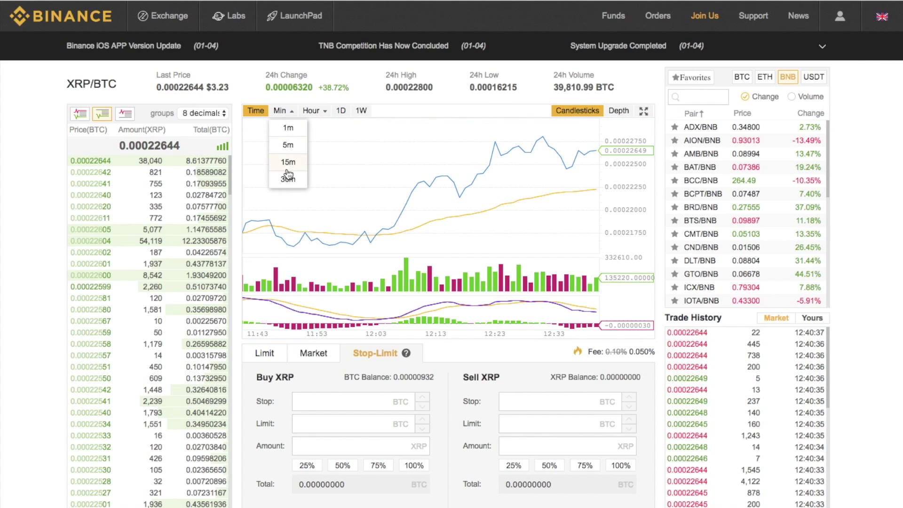
left_click(325, 112)
left_click(340, 113)
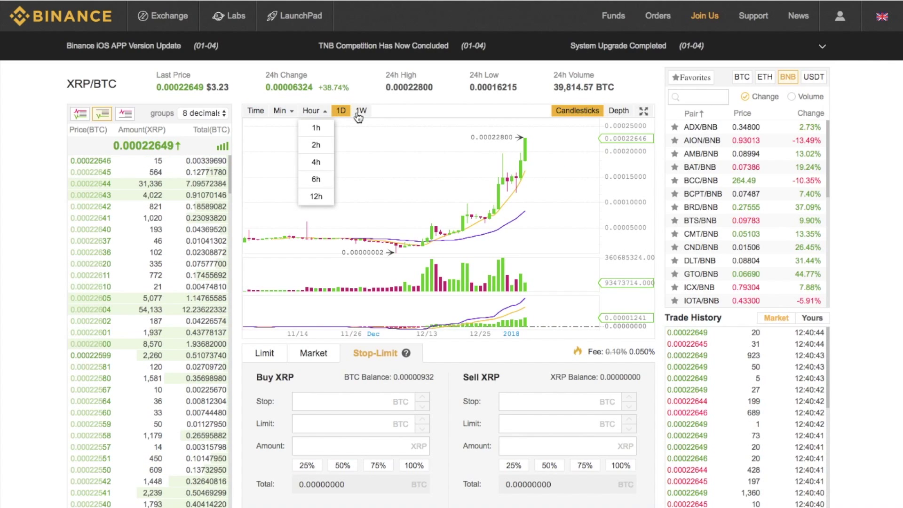
left_click(361, 112)
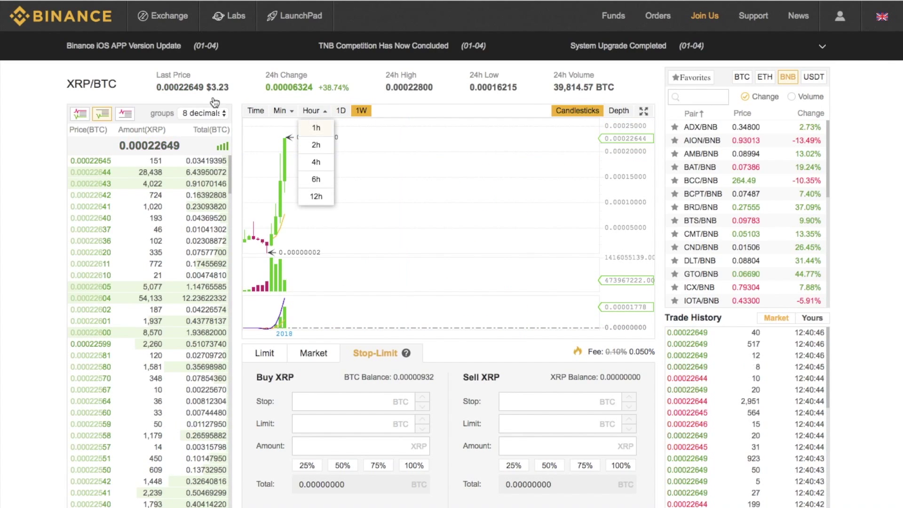
left_click(257, 111)
left_click(639, 219)
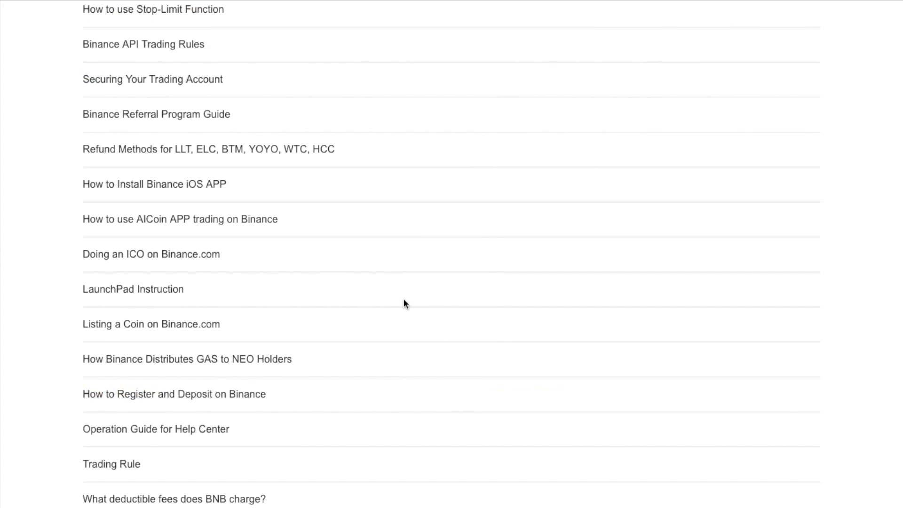
- Scroll the help-centre article list and open 'Fee Structure on Binance'
scroll(403, 301, "down", 3)
scroll(403, 299, "down", 2)
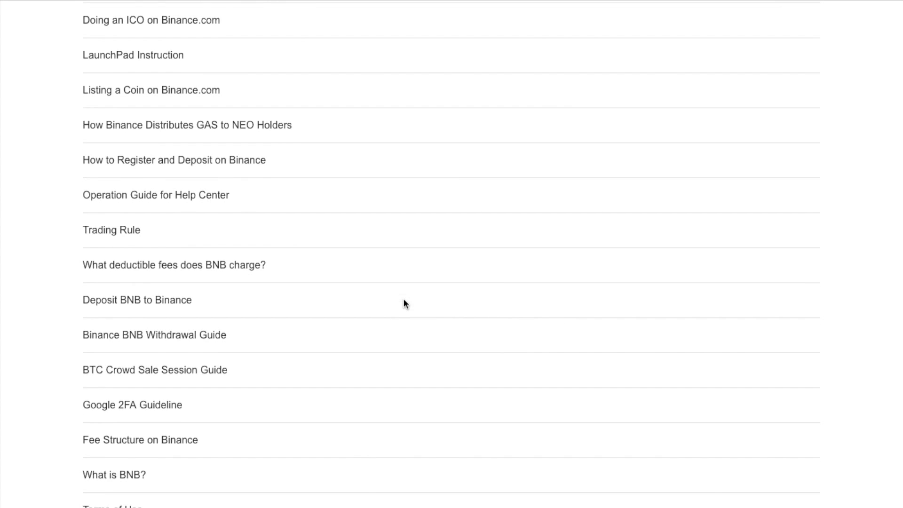
scroll(403, 300, "down", 2)
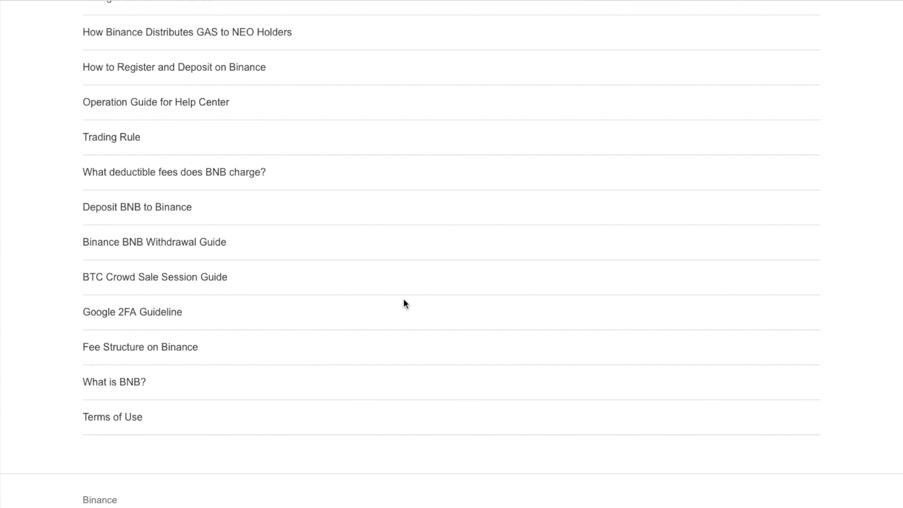
left_click(144, 348)
- Scroll through the withdrawal fee table, e.g. 0.001 BTC, 0.01 ETH and 25 USDT
scroll(667, 297, "down", 3)
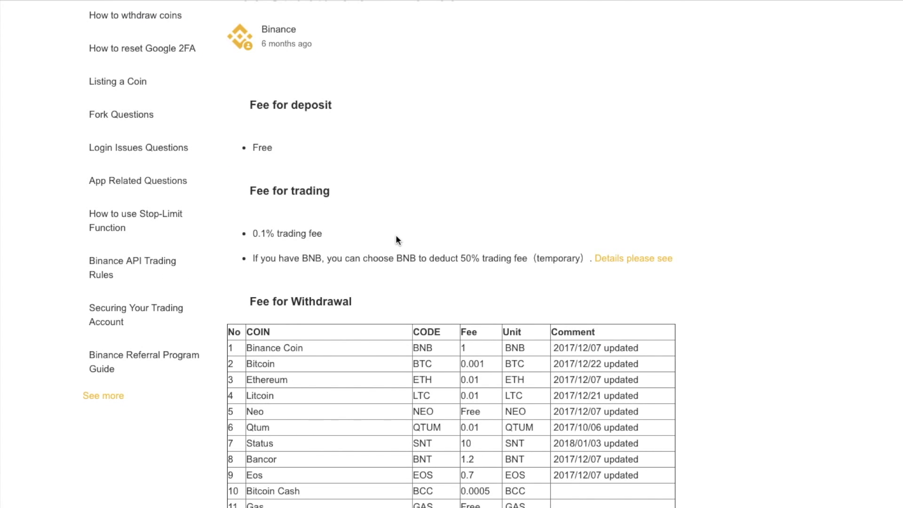
scroll(396, 238, "down", 1)
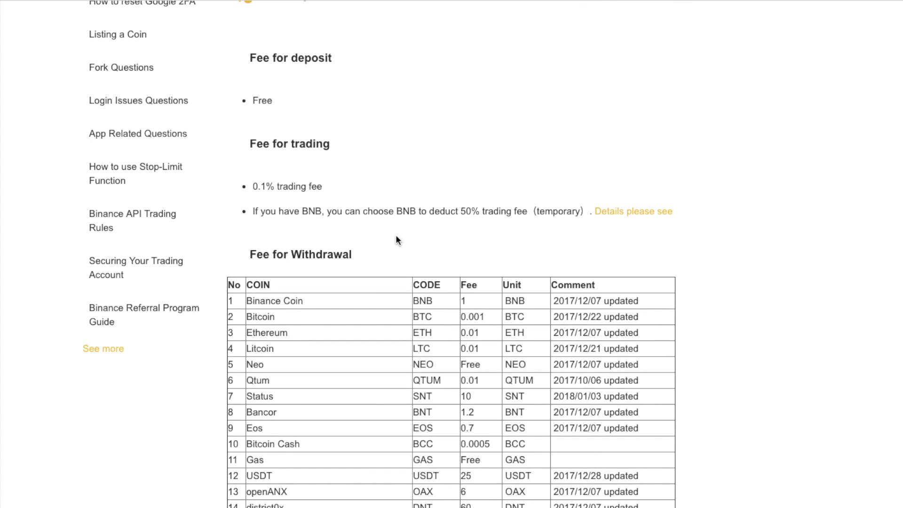
scroll(396, 240, "down", 3)
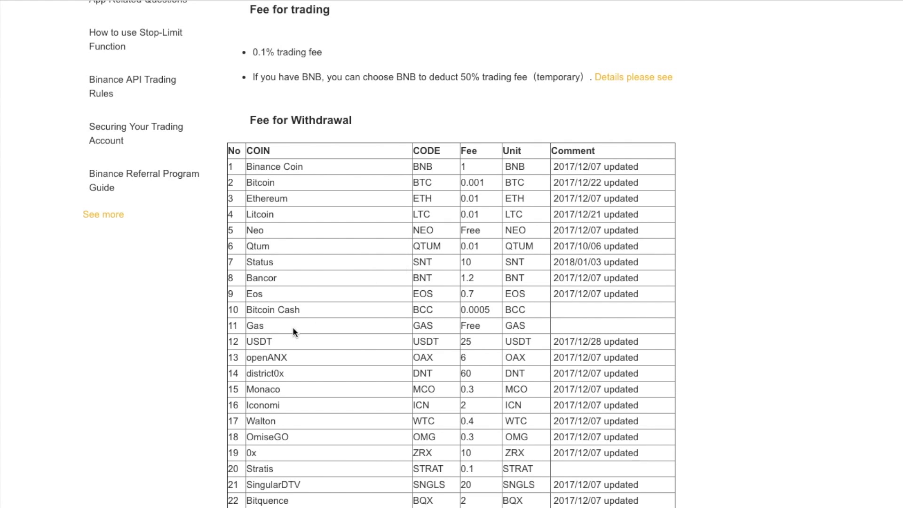
scroll(294, 326, "down", 3)
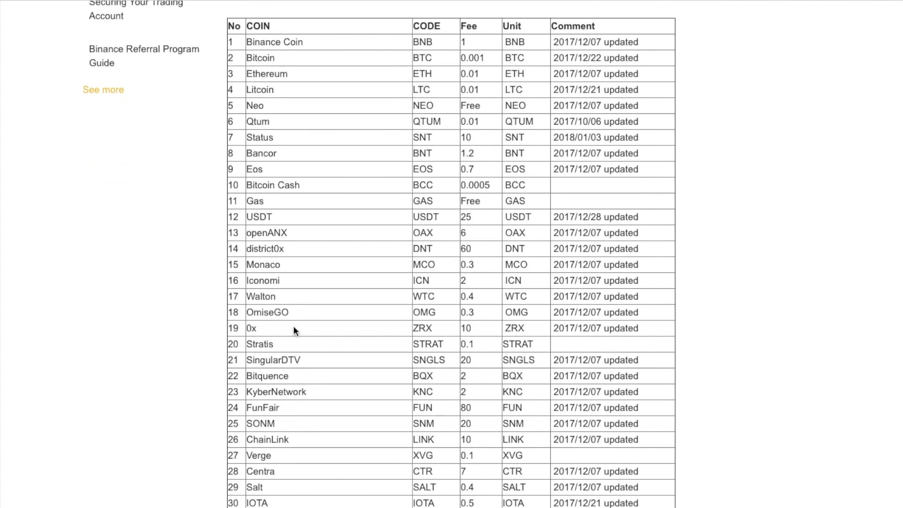
scroll(294, 326, "down", 4)
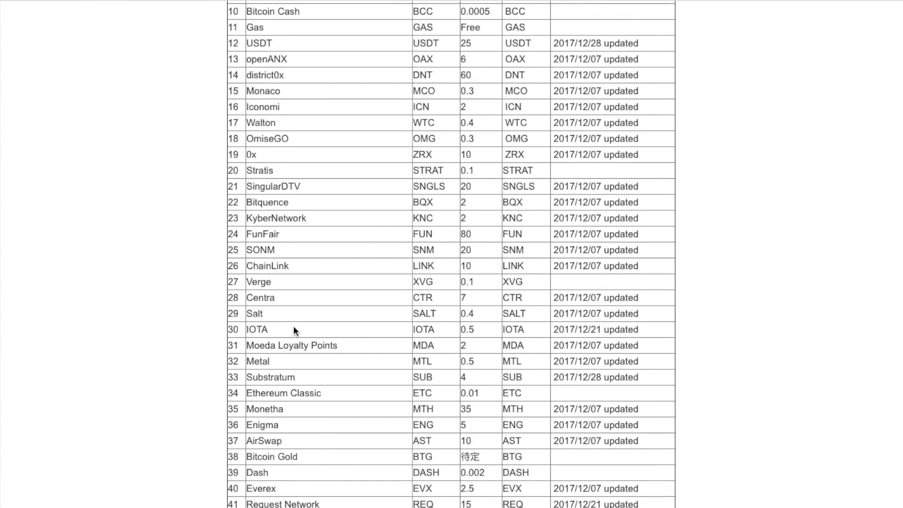
scroll(294, 327, "down", 3)
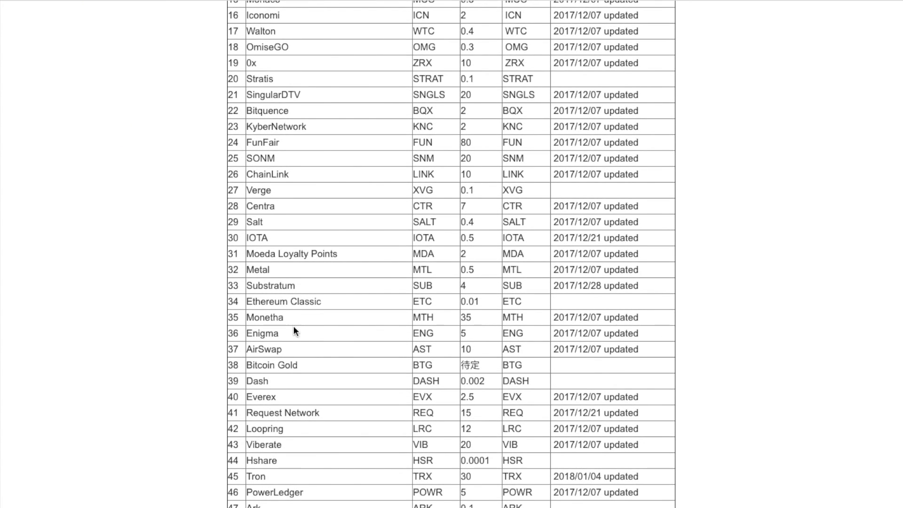
scroll(294, 326, "up", 8)
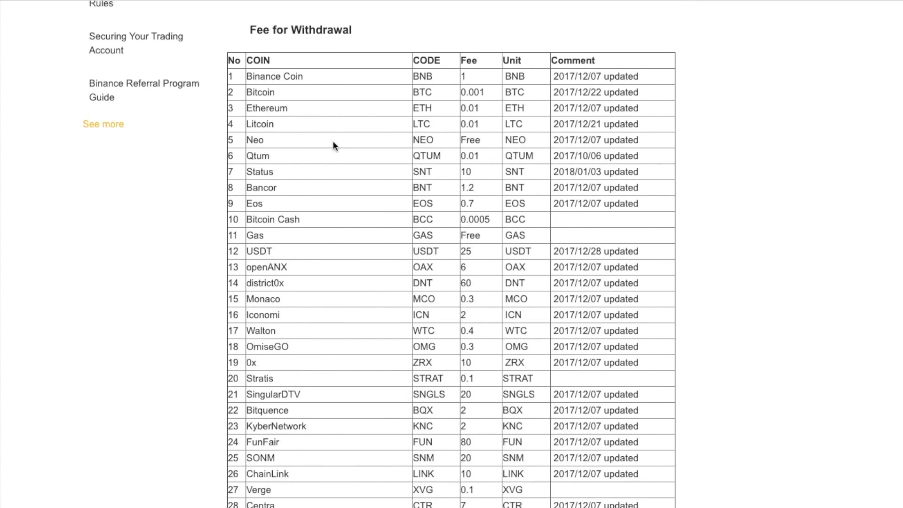